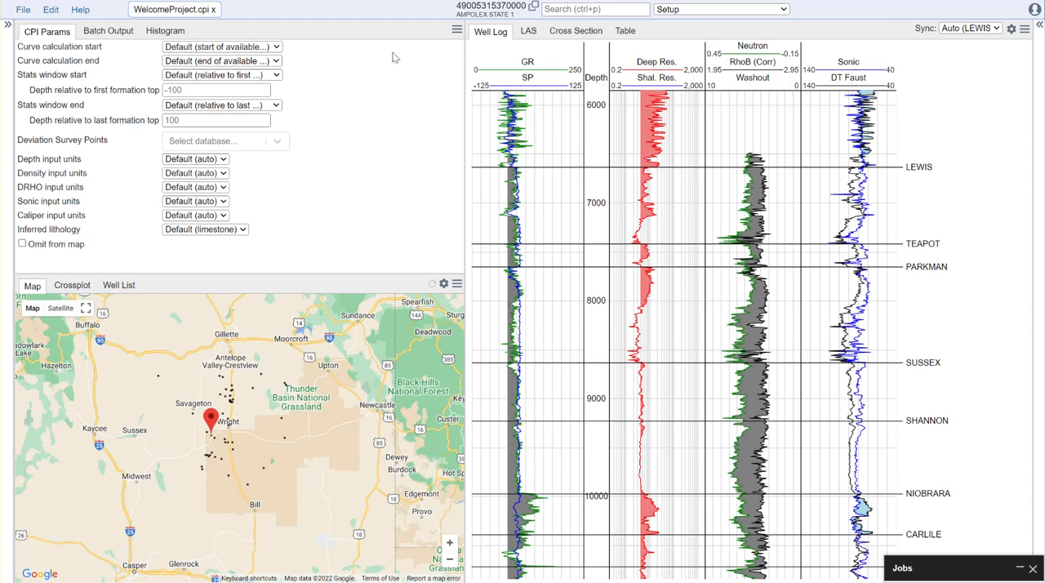
Open the zone editor, switch it to customized zones, and initialize the zone list from the tops
click(52, 12)
click(62, 67)
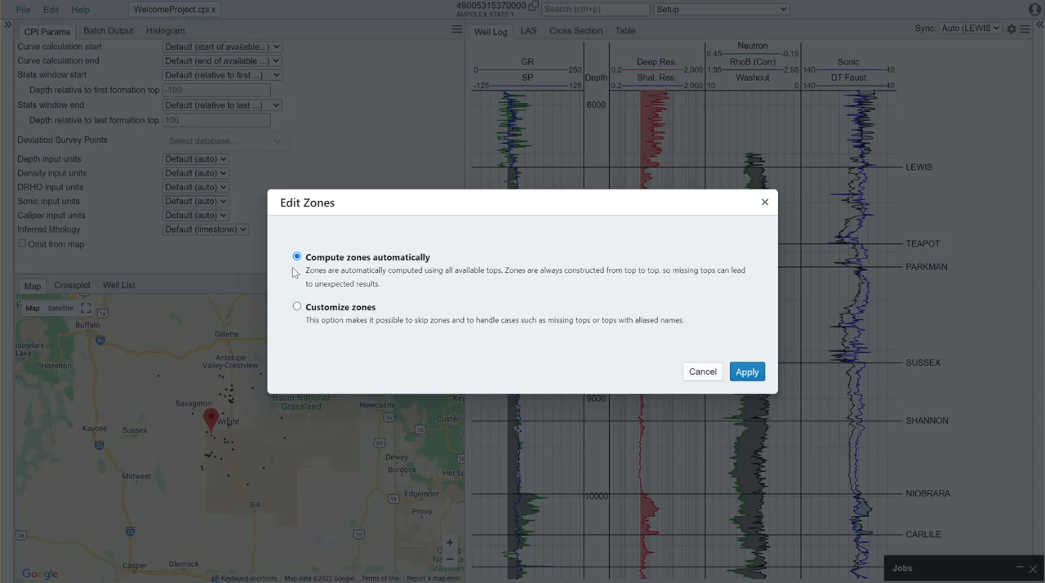
click(346, 308)
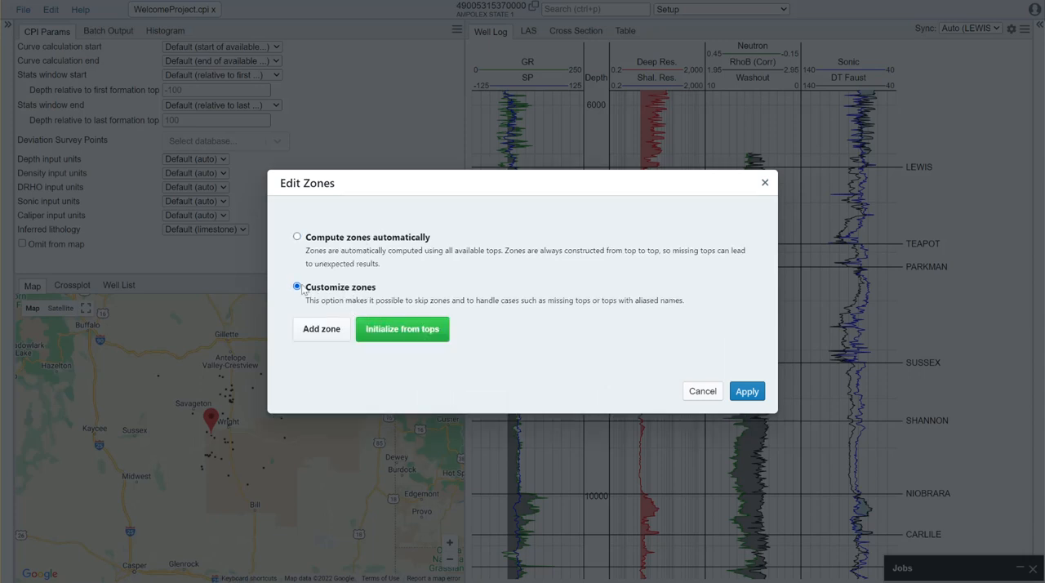
click(397, 338)
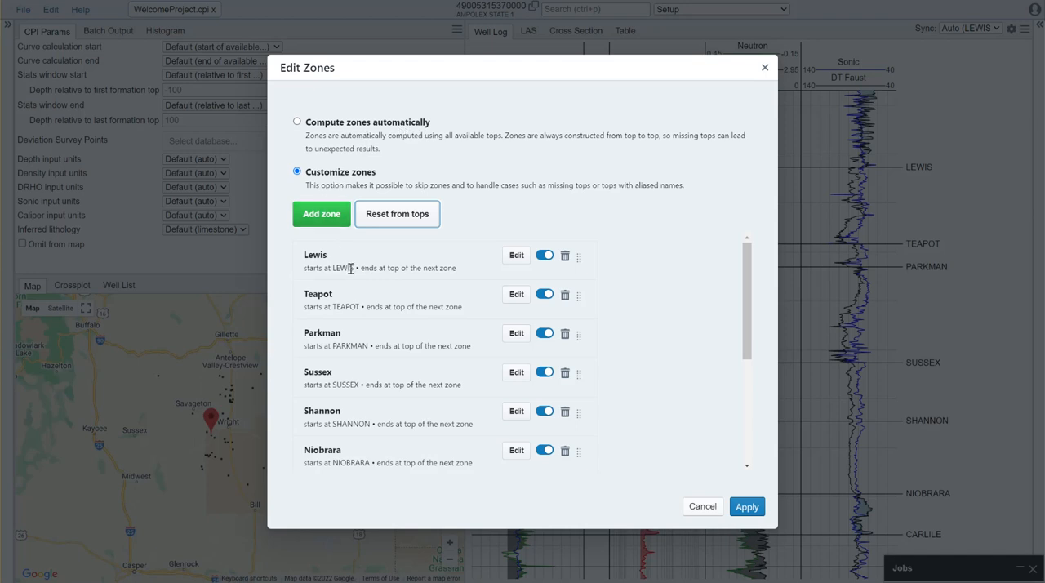
scroll(310, 263, down, 1)
scroll(310, 263, down, 4)
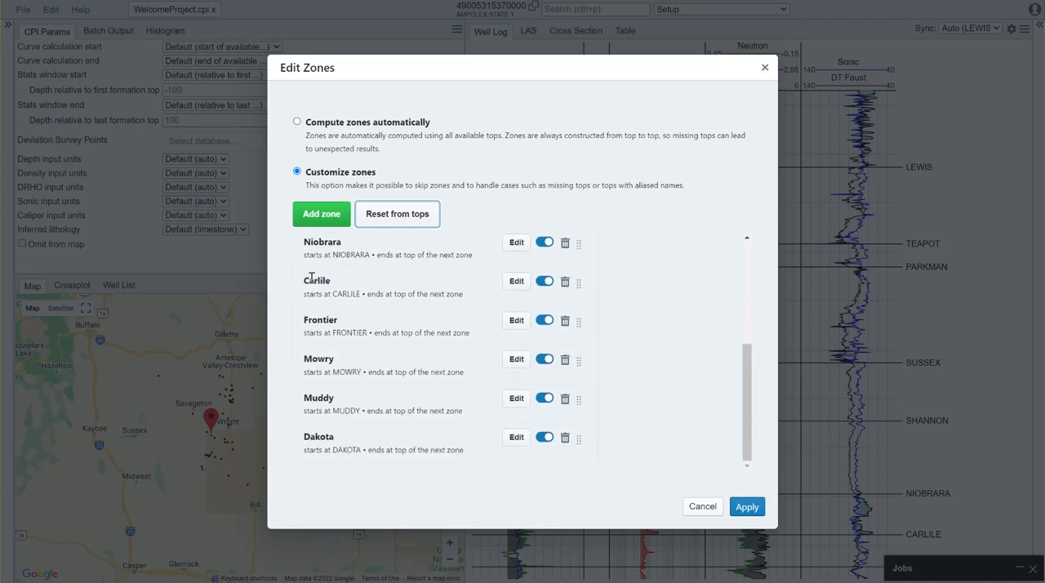
scroll(325, 308, up, 5)
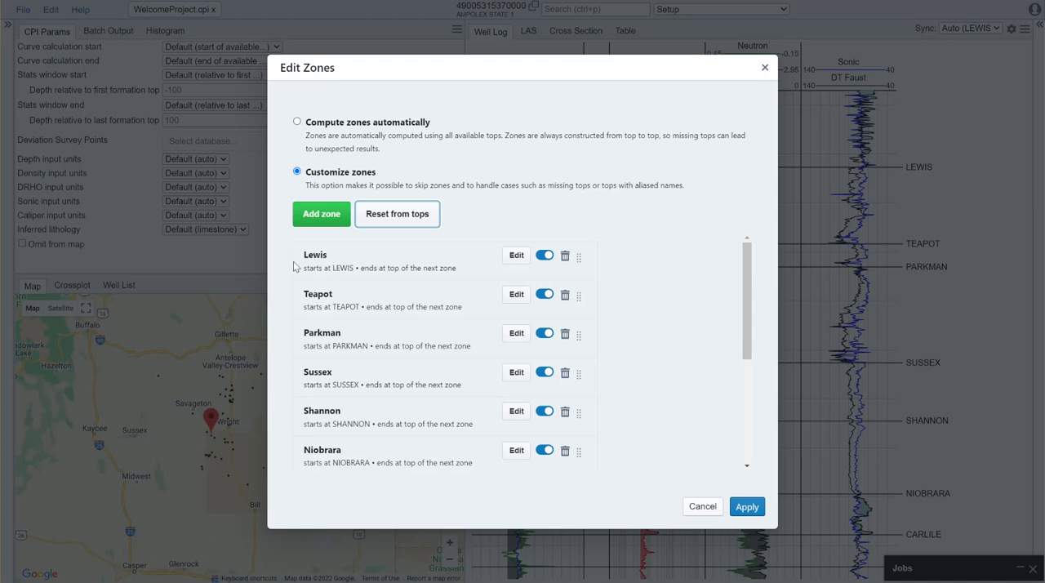
Set the Lewis zone to end at the specified top TEAPOT, adding and removing PARKMAN as an alternative, and apply the zone changes
click(519, 258)
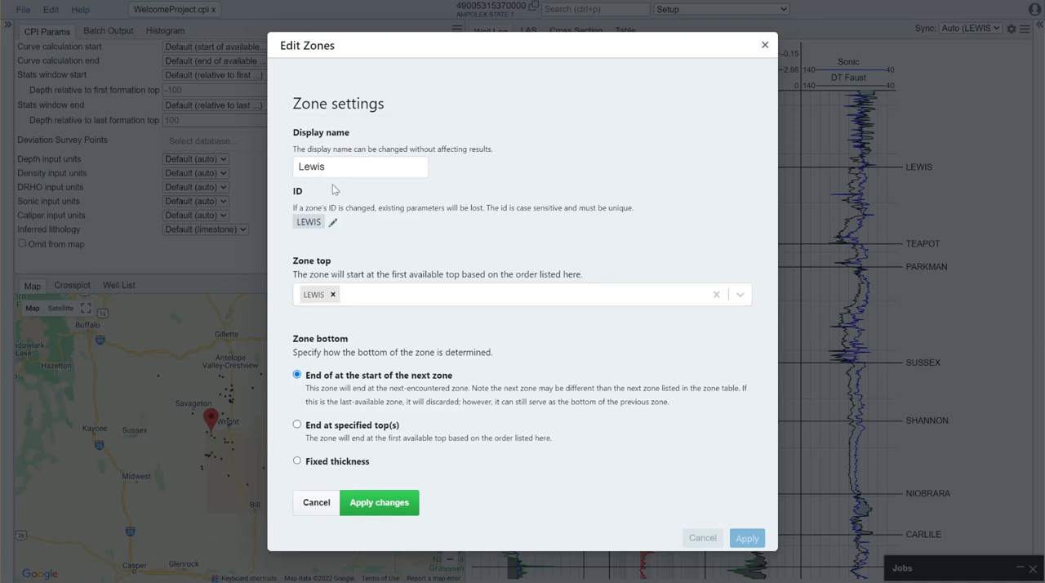
click(326, 428)
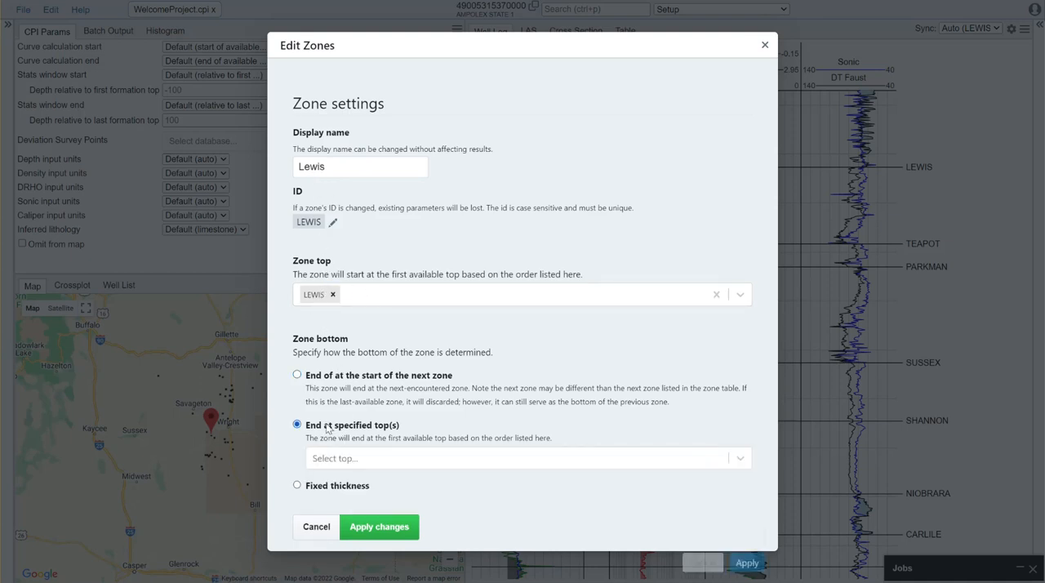
click(372, 464)
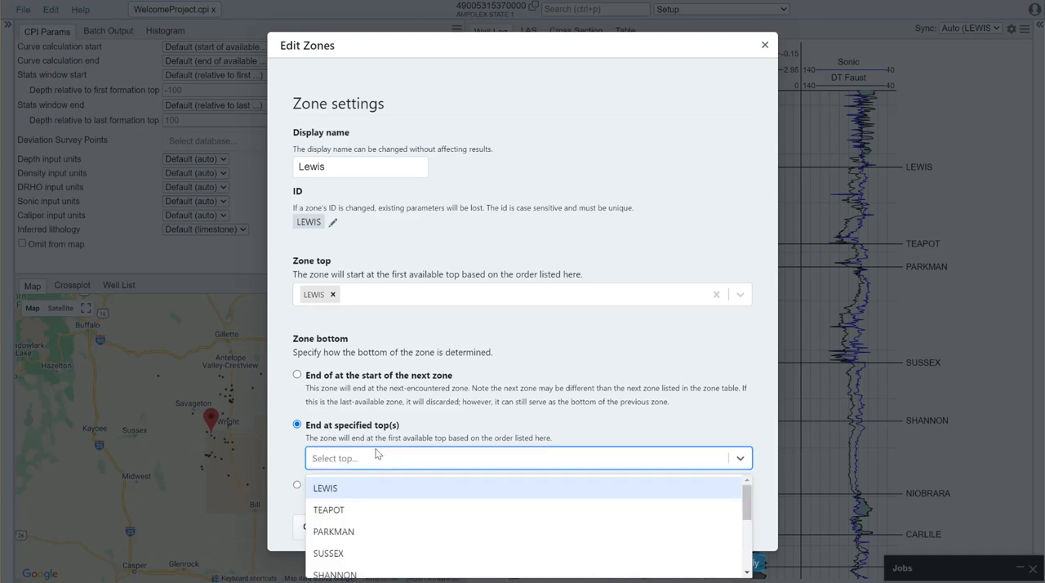
click(355, 510)
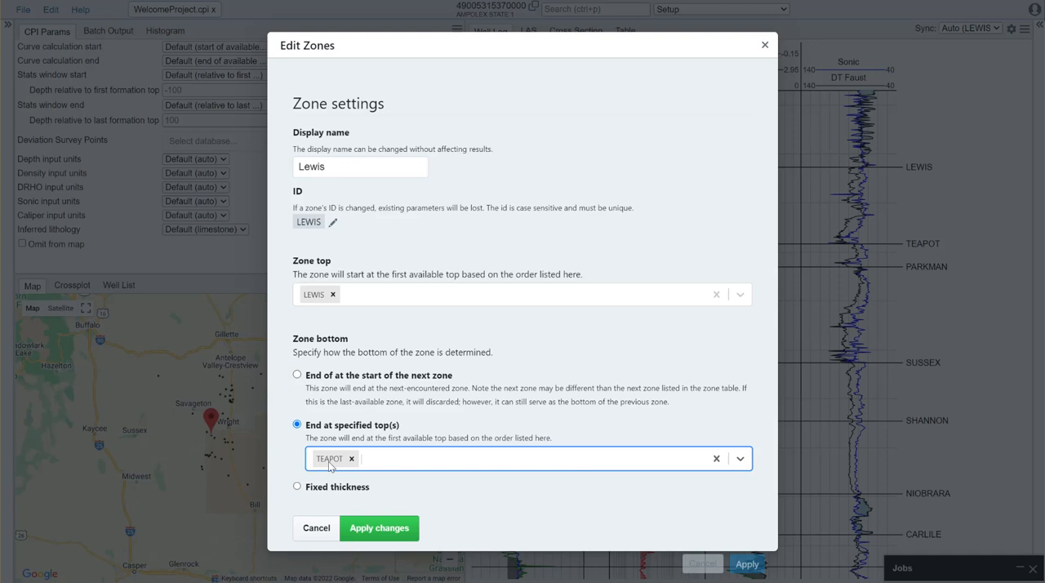
click(384, 469)
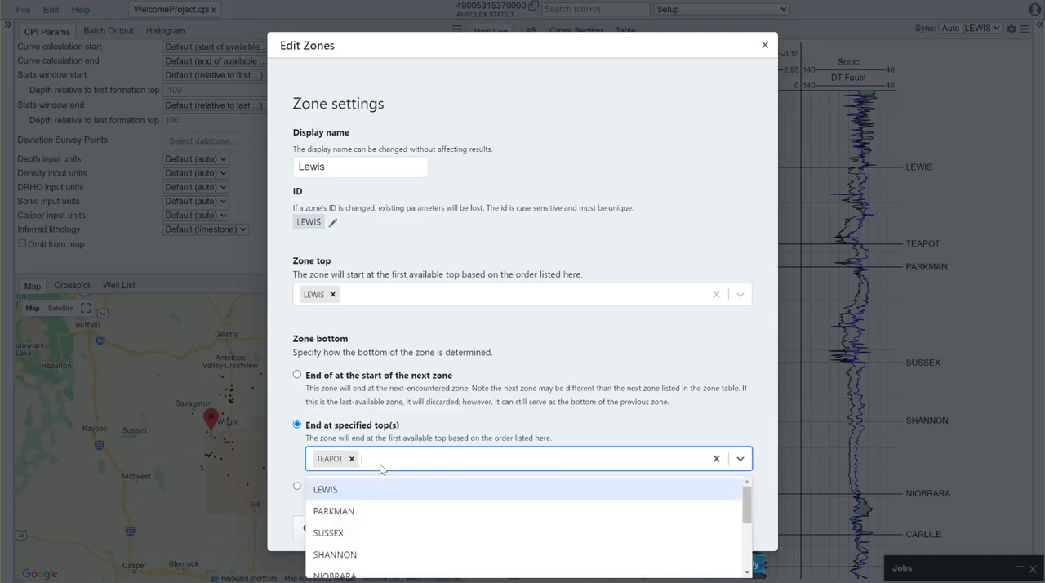
click(352, 512)
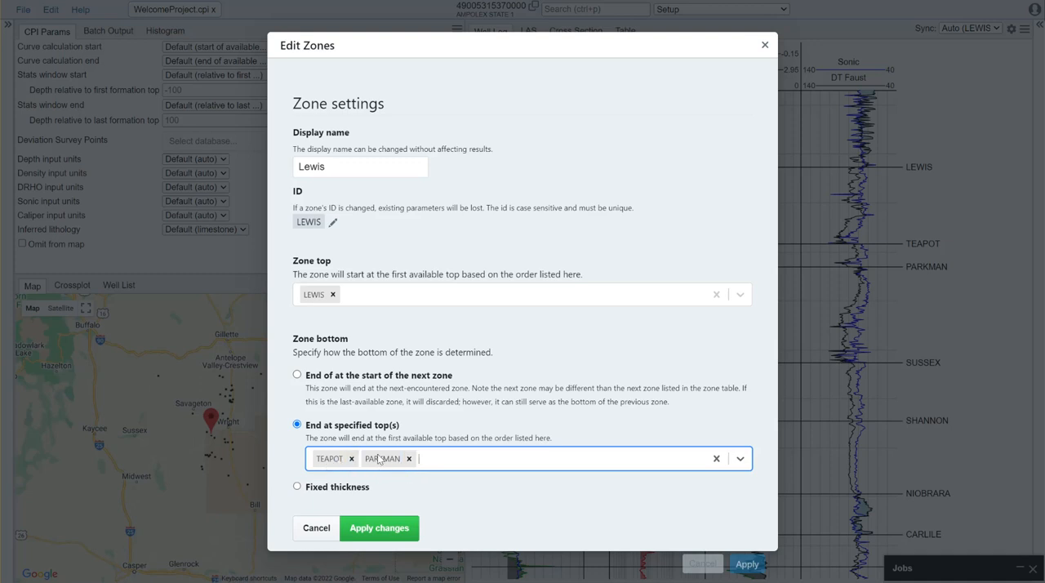
click(409, 458)
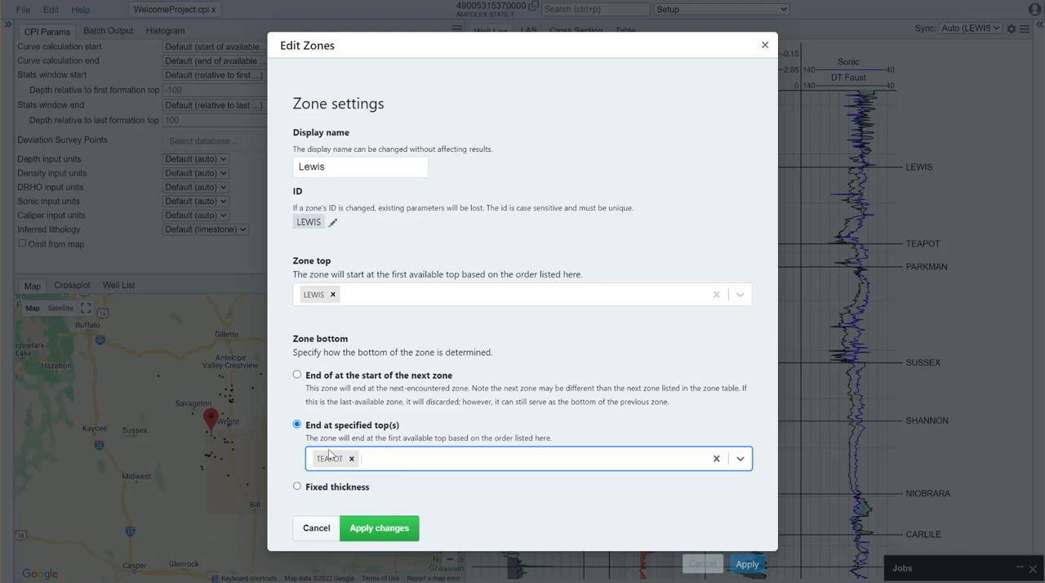
click(379, 528)
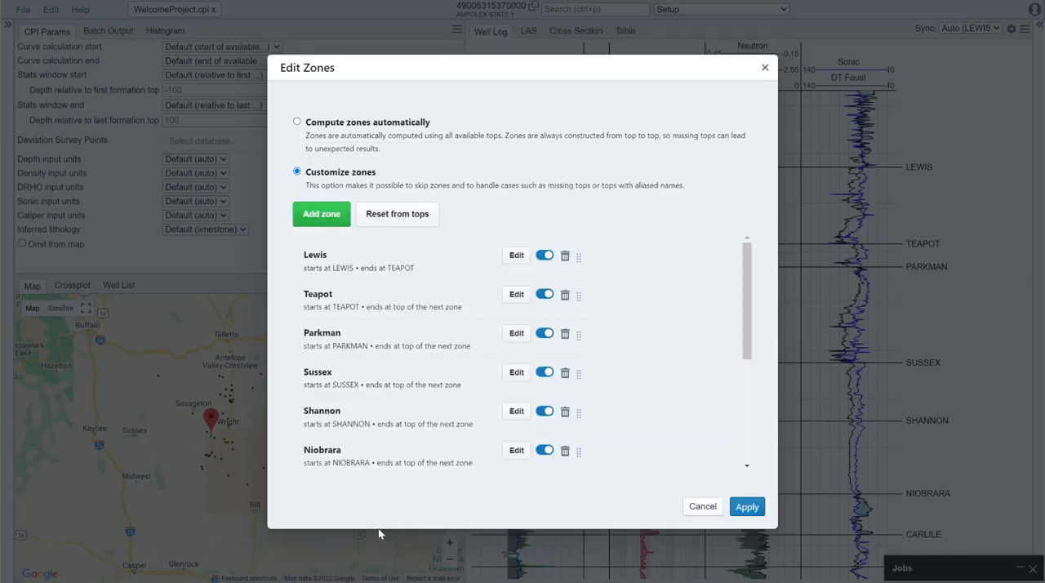
Set the bottom of the Teapot zone to end at the specified top PARKMAN and apply the zone changes
click(517, 295)
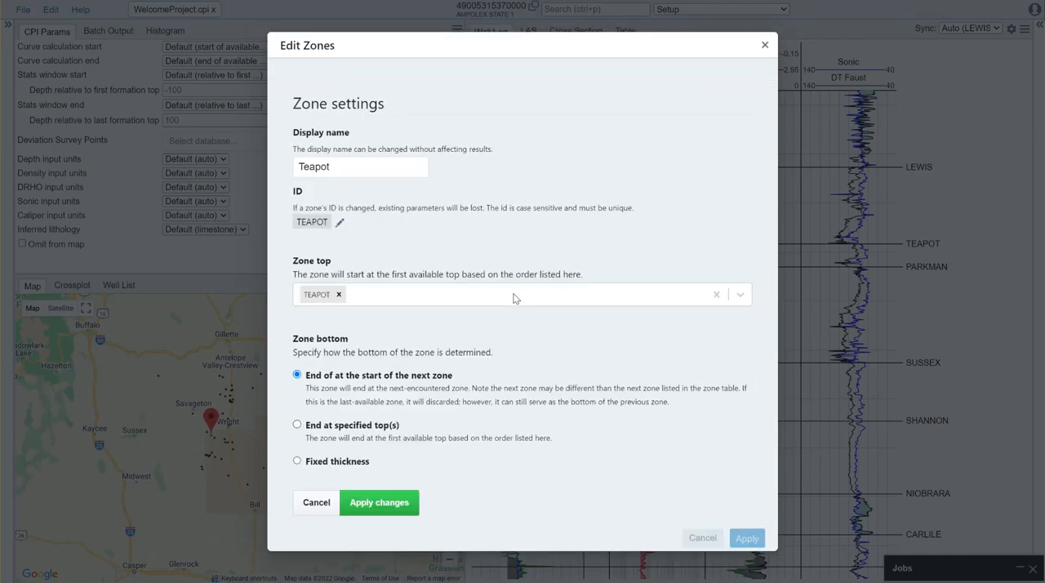
click(353, 431)
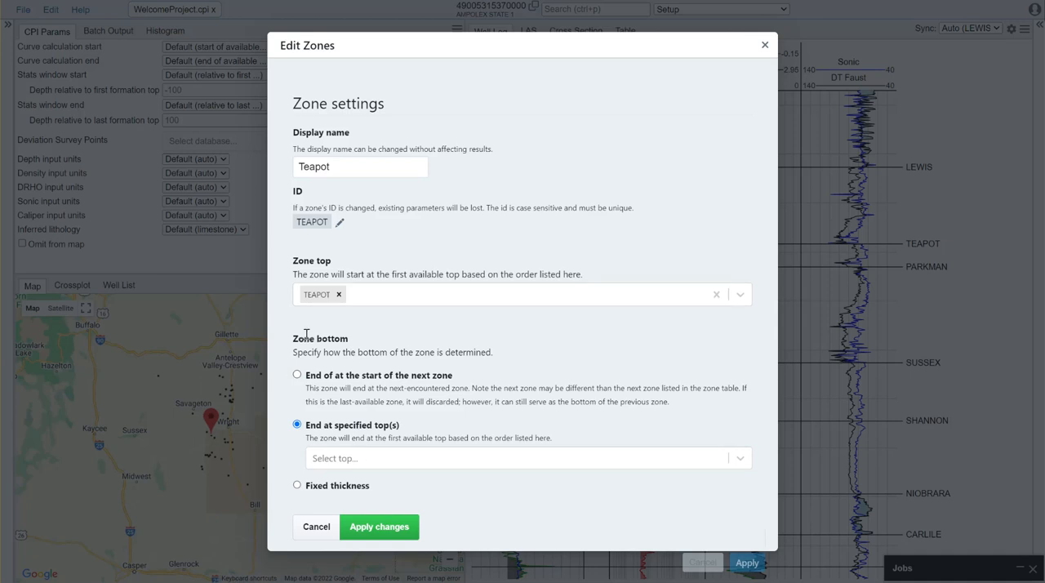
click(414, 459)
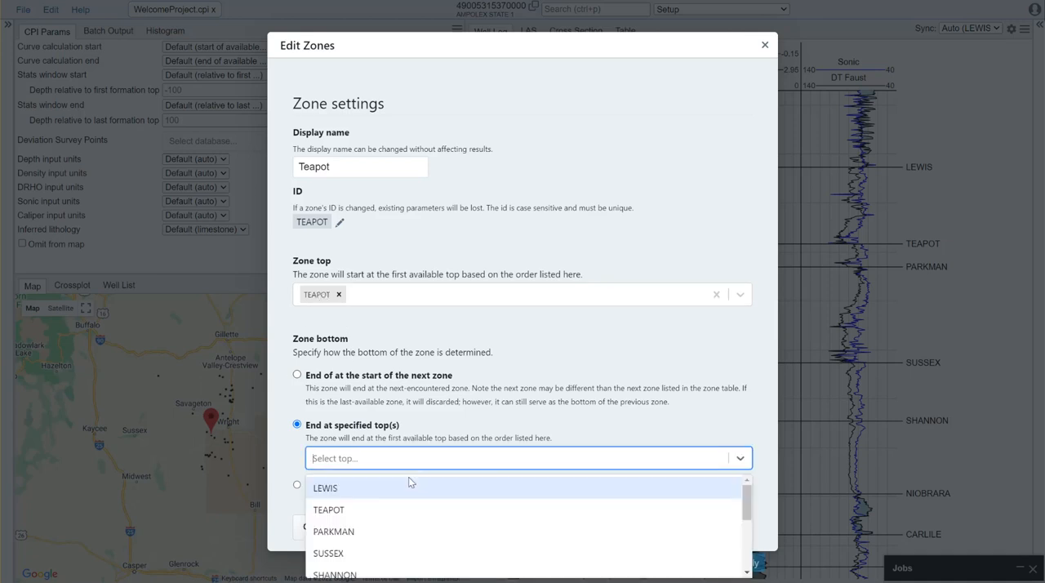
click(387, 533)
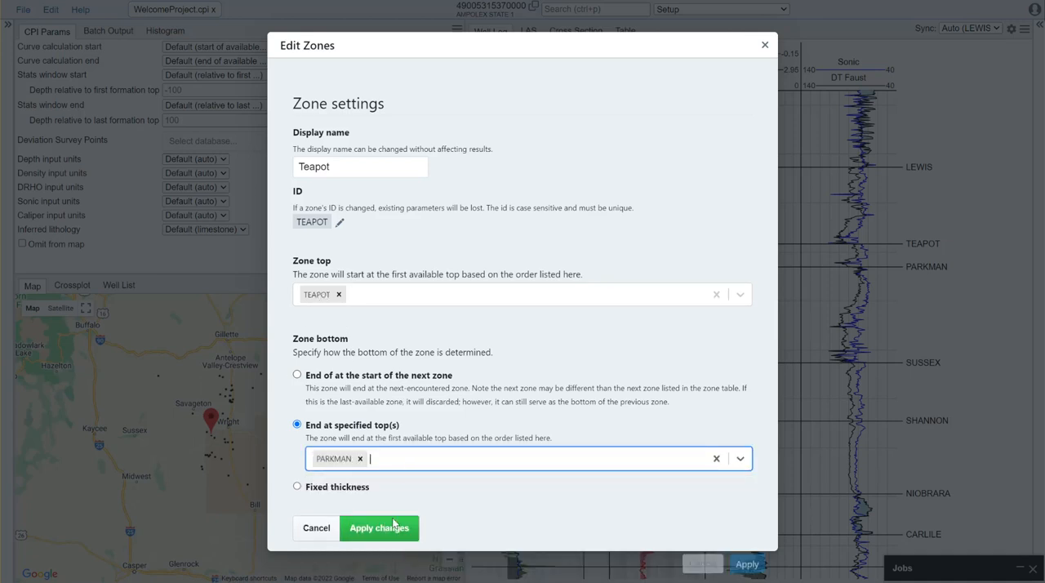
click(390, 530)
Set the bottom of the Parkman zone to end at the specified top SUSSEX and apply the zone changes
click(518, 336)
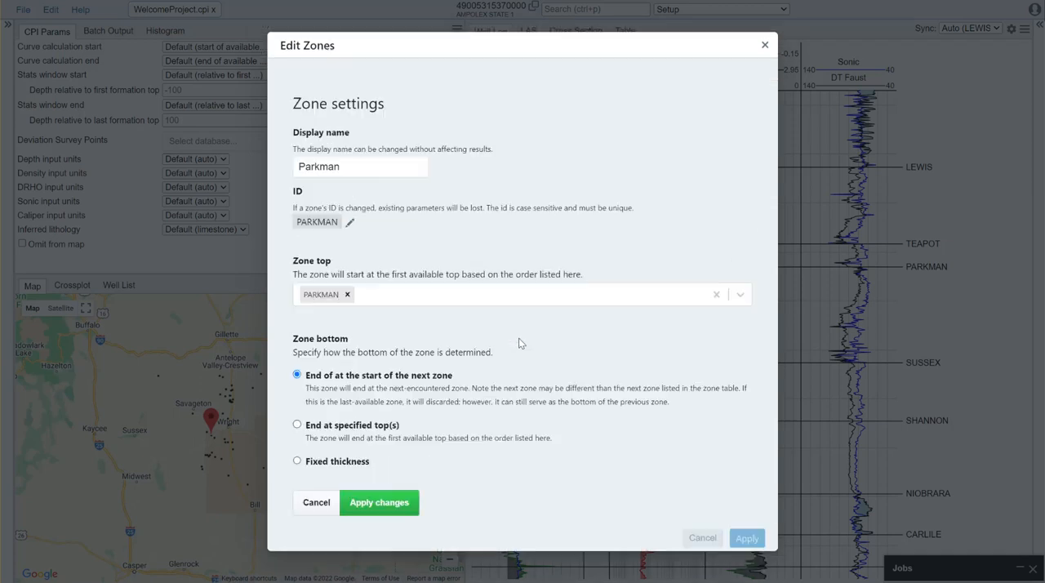
click(352, 430)
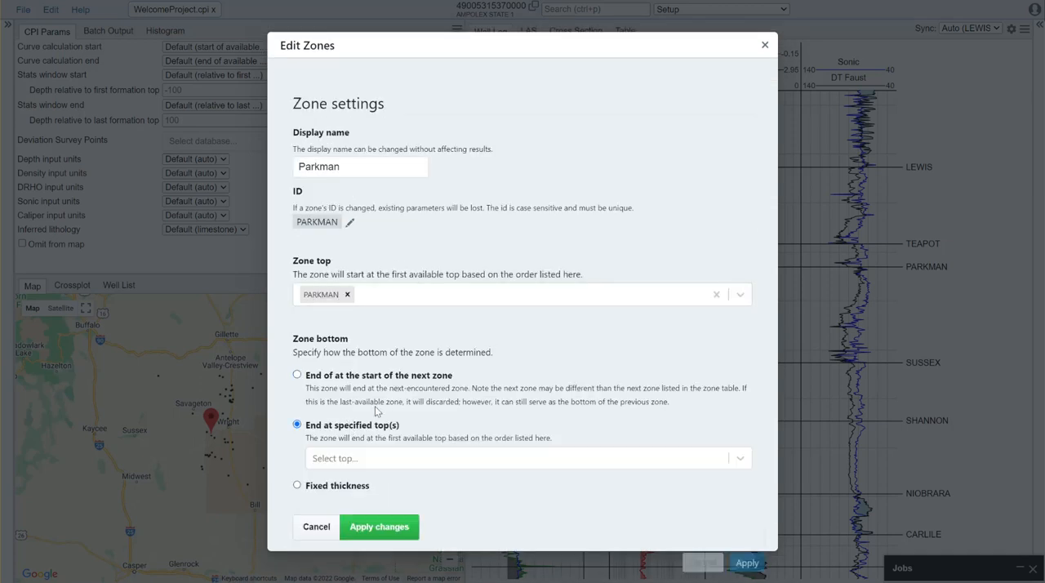
click(378, 465)
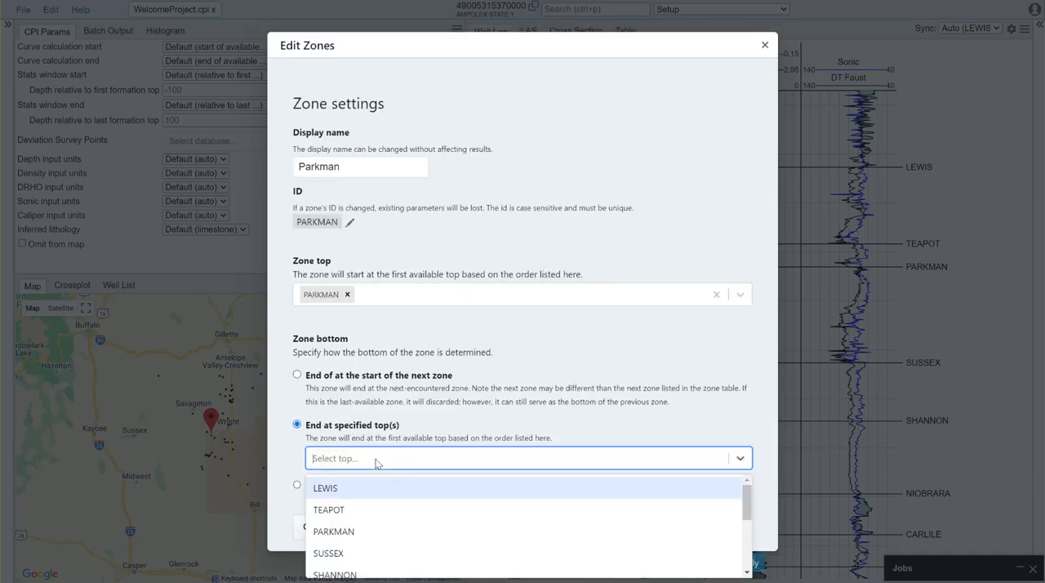
click(371, 552)
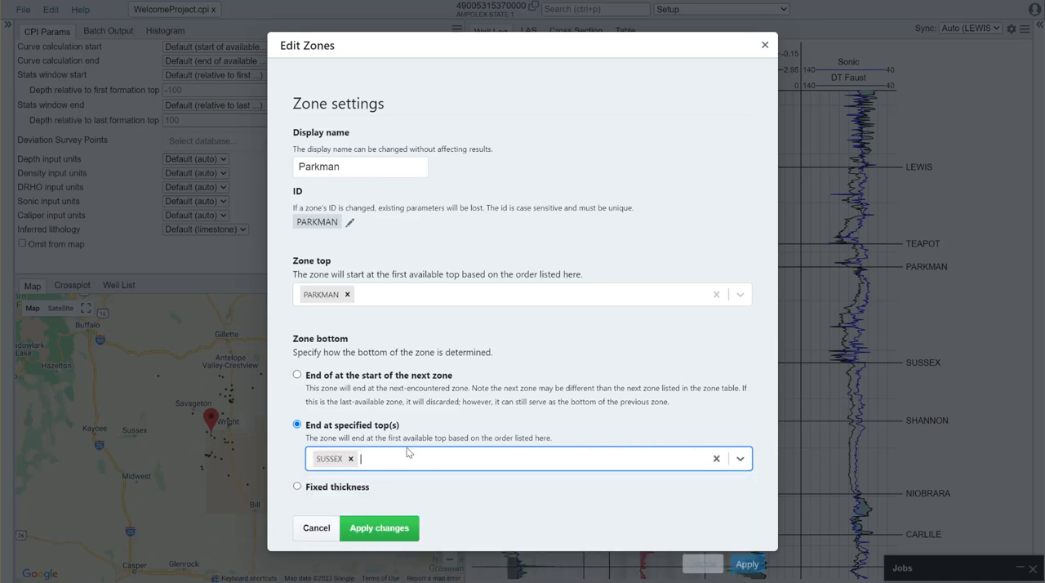
click(381, 526)
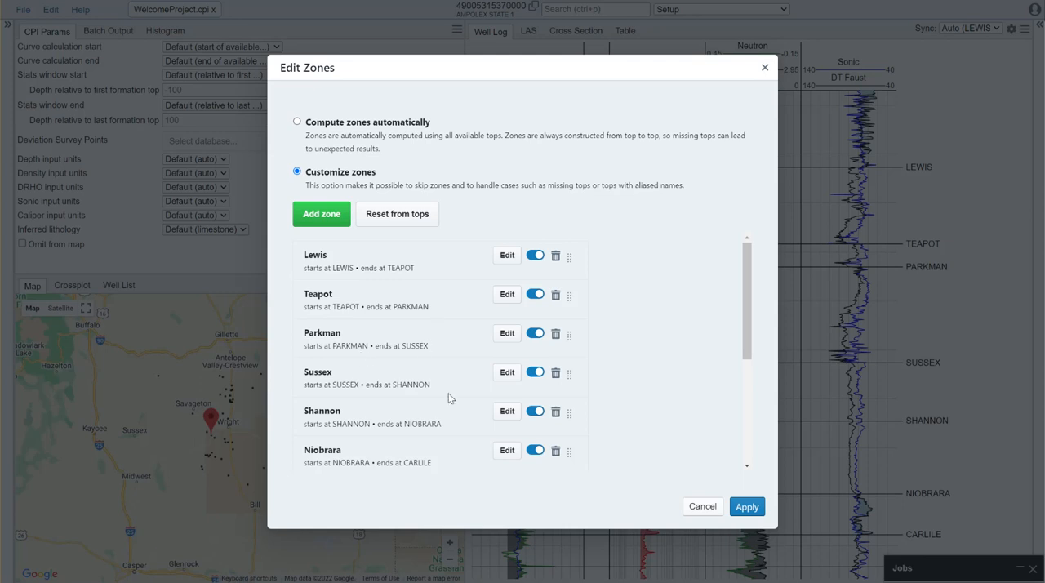
Give the Dakota zone a fixed thickness of 250 feet as its bottom and apply the zone changes
scroll(441, 408, down, 2)
scroll(441, 408, down, 2)
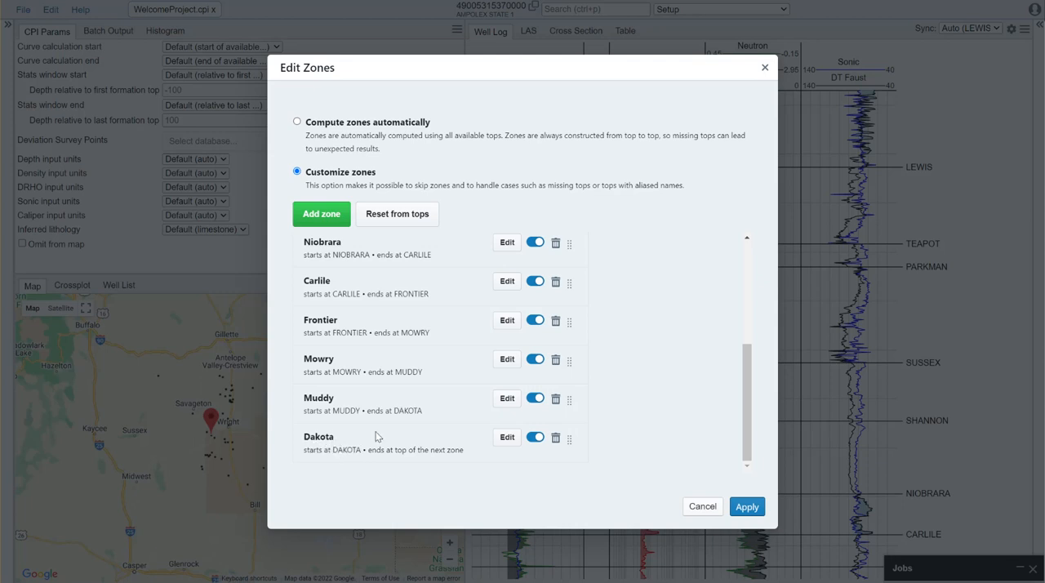
click(507, 437)
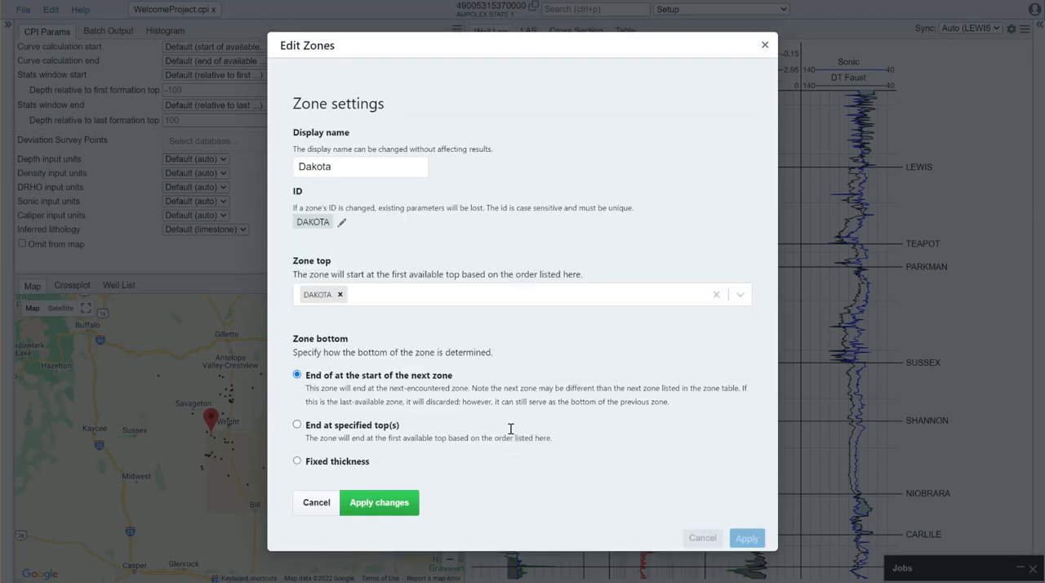
click(349, 467)
double_click(316, 478)
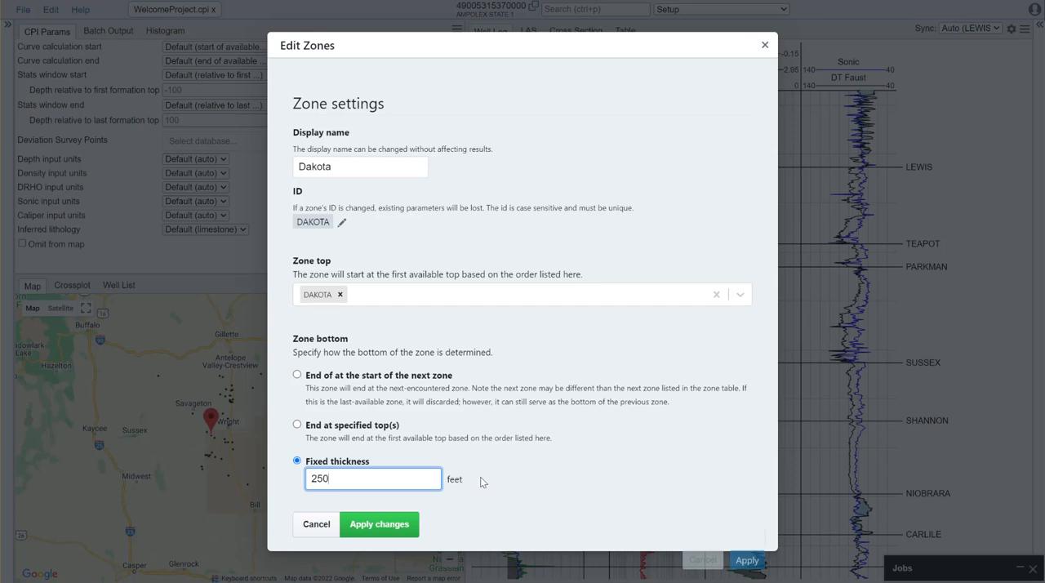
click(400, 524)
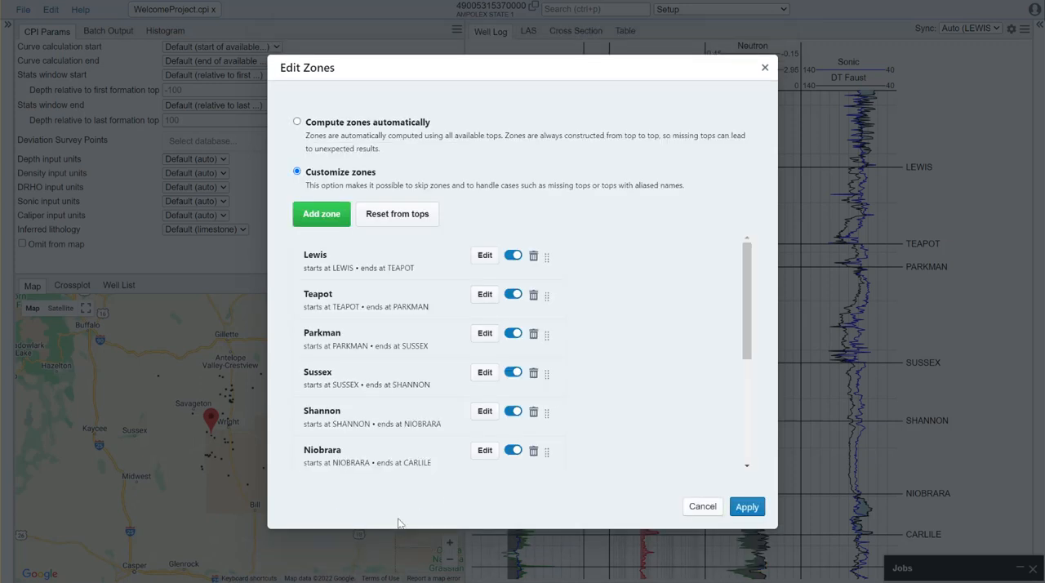
Move the Lewis zone below Teapot in the zone list, and return it to the first position
scroll(359, 303, down, 3)
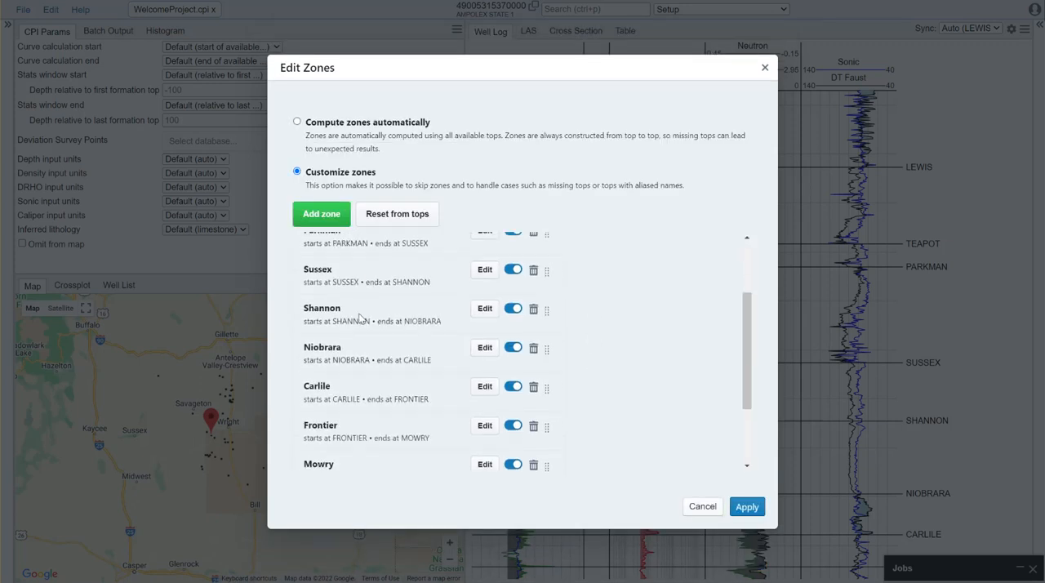
scroll(348, 329, up, 3)
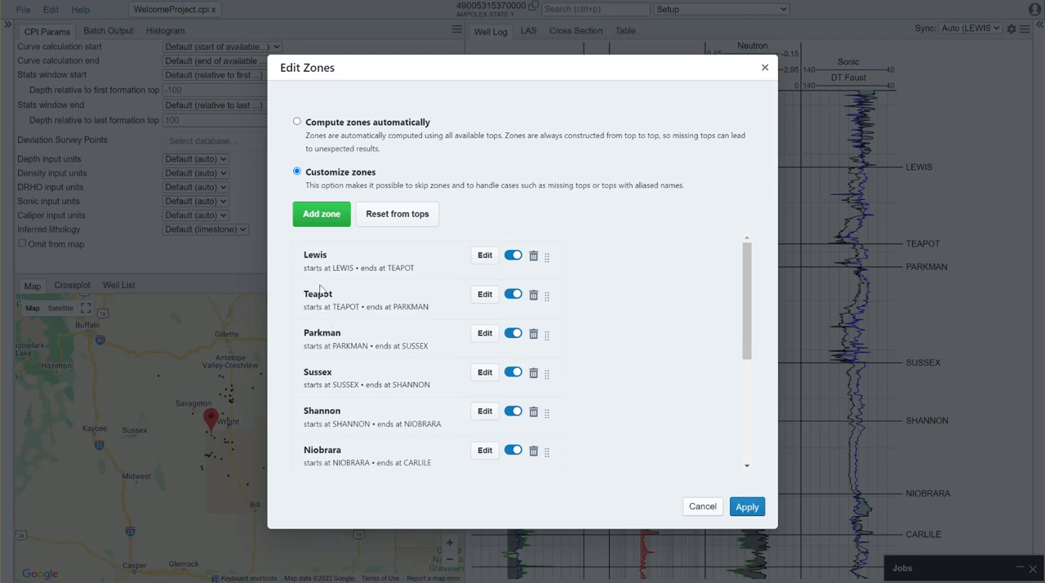
scroll(314, 298, down, 3)
scroll(311, 321, up, 3)
drag(547, 258, 551, 313)
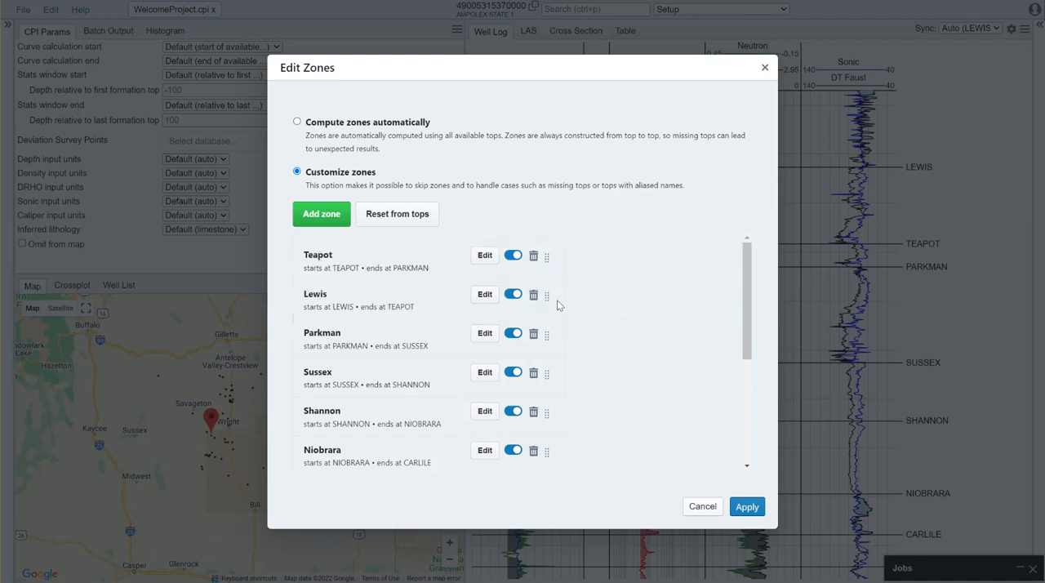
drag(549, 301, 547, 259)
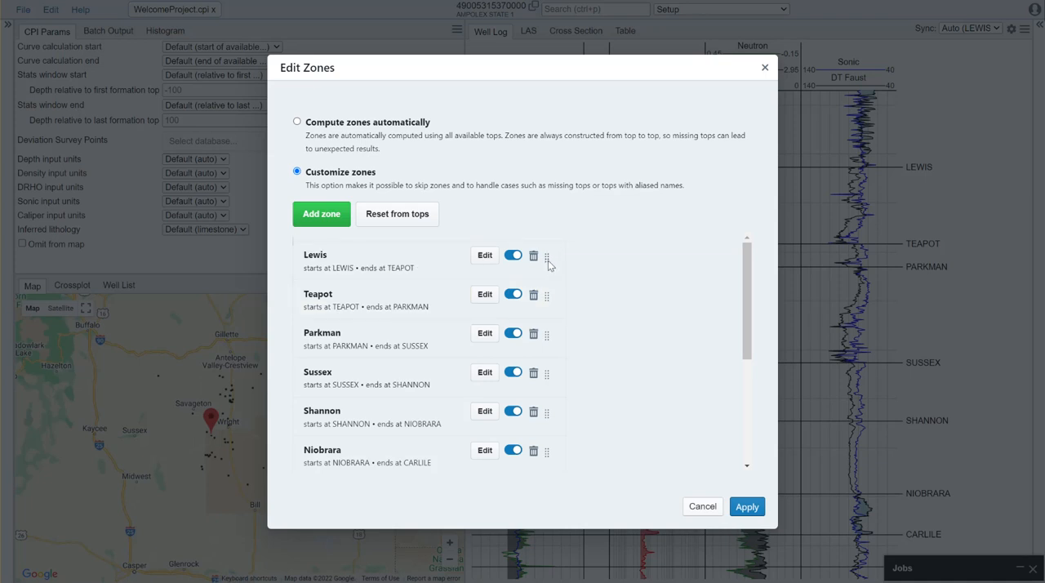
mouse_move(547, 259)
mouse_down()
mouse_move(545, 368)
mouse_move(544, 248)
mouse_move(543, 257)
mouse_up()
Apply the customized zone list to the project and save the project
scroll(397, 240, down, 2)
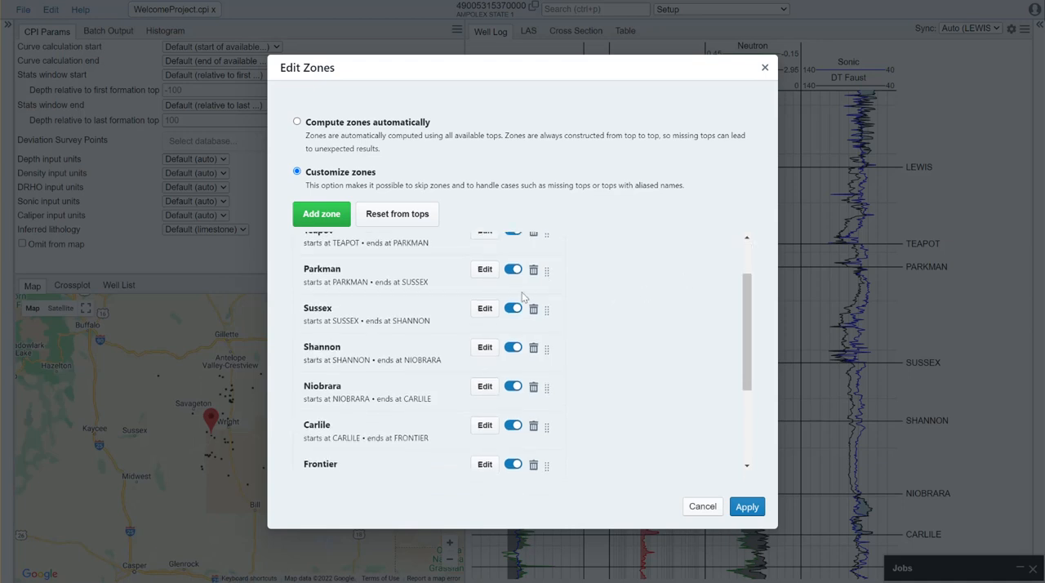
scroll(363, 368, down, 1)
scroll(397, 375, down, 2)
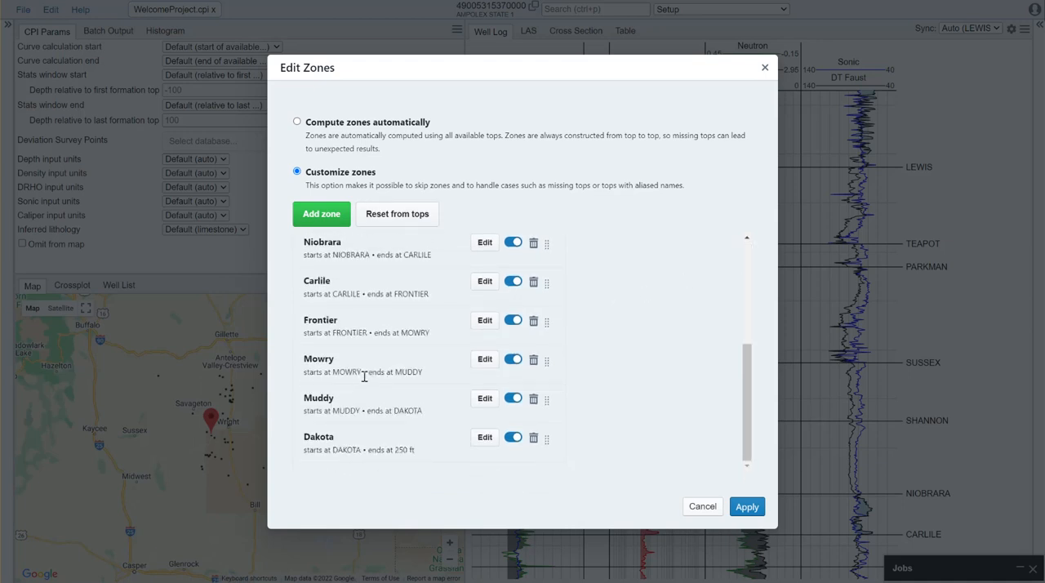
scroll(536, 373, up, 5)
click(746, 508)
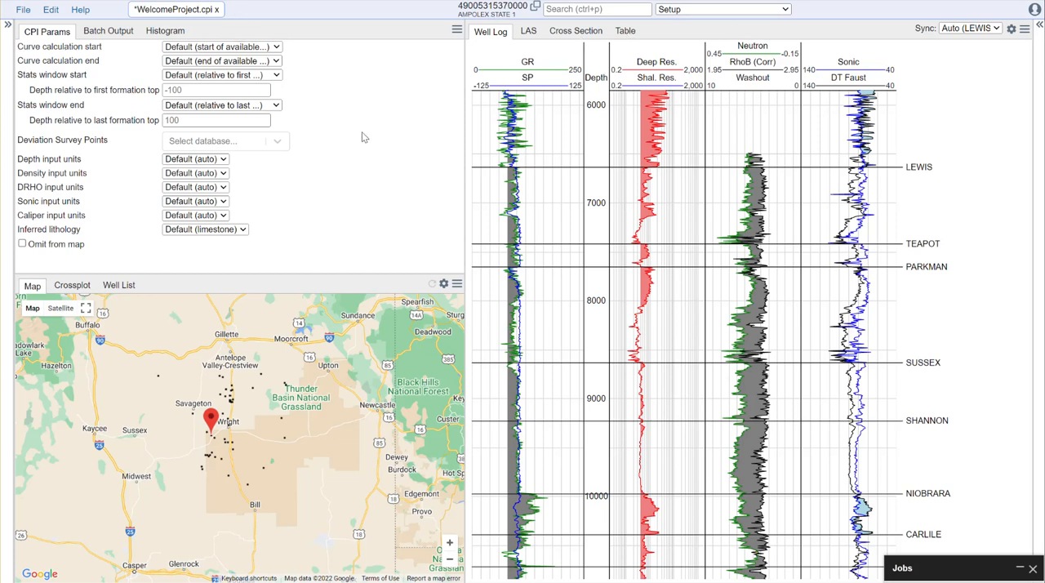
key(ctrl+s)
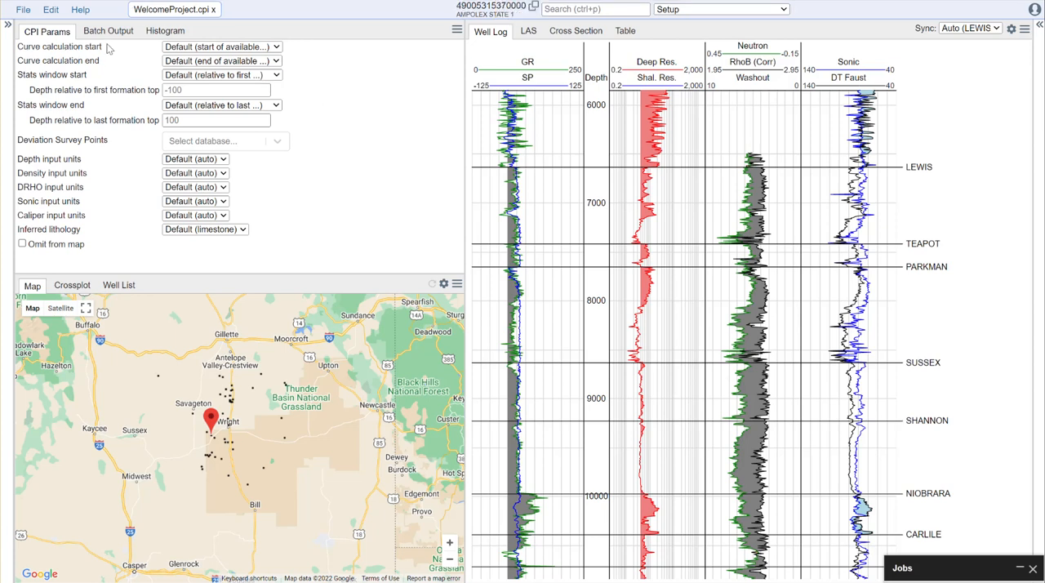